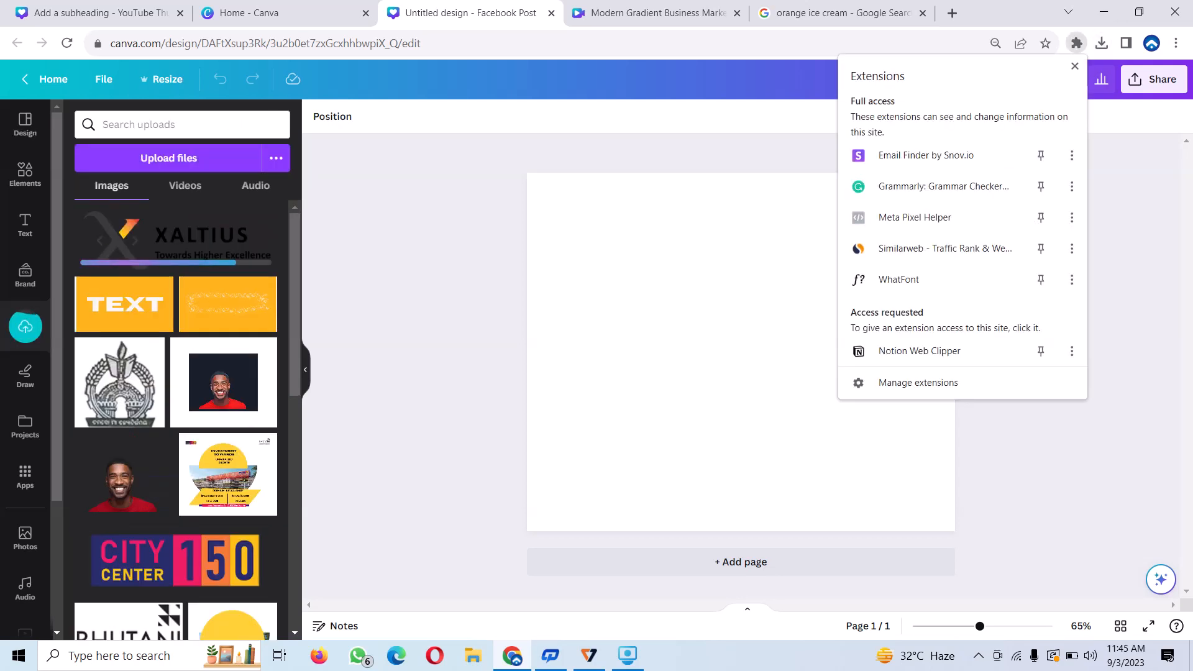
Upload skill.jpeg from the recent downloads into the design's image uploads
key(Escape)
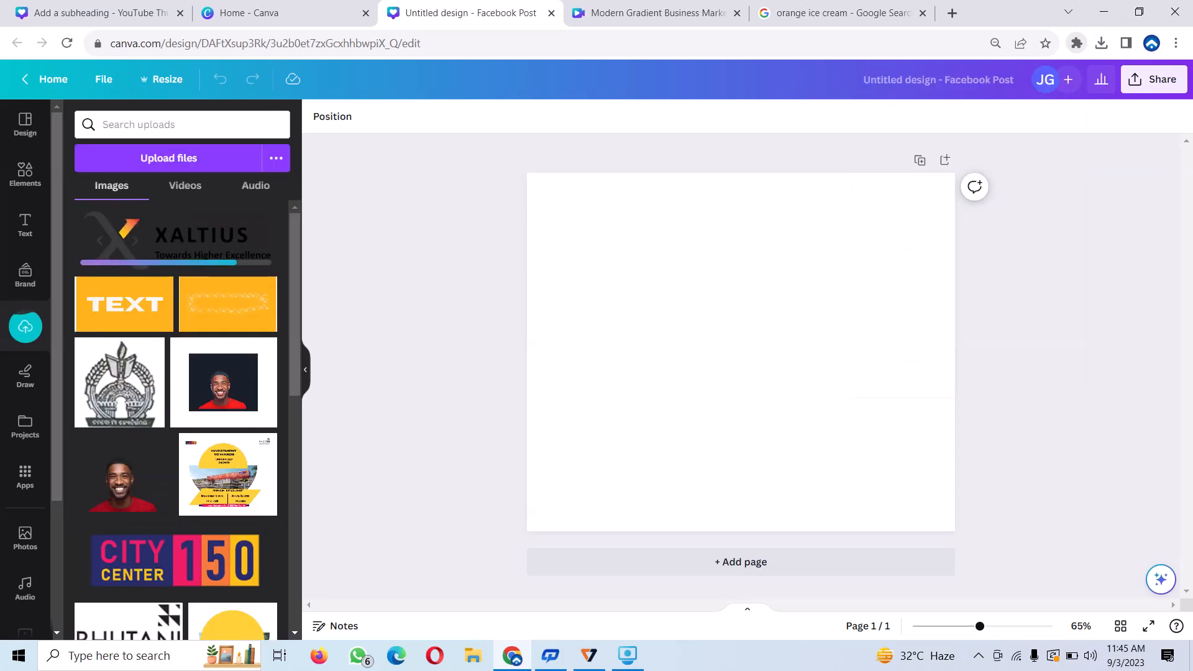
click(1101, 43)
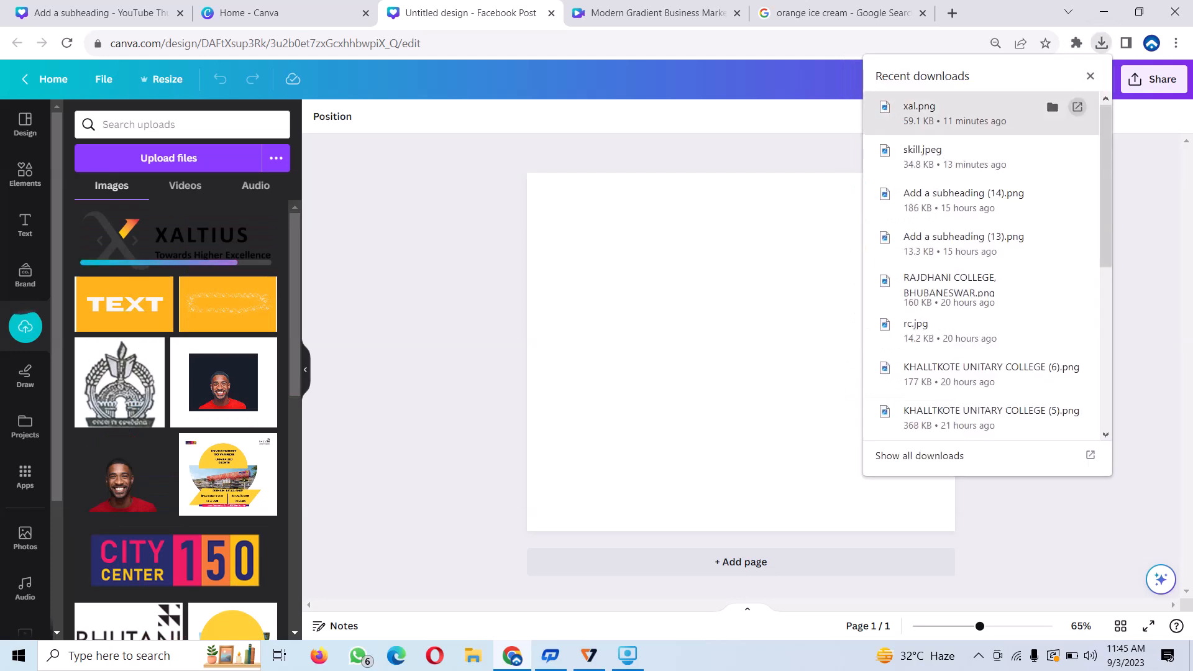
drag(923, 152, 182, 270)
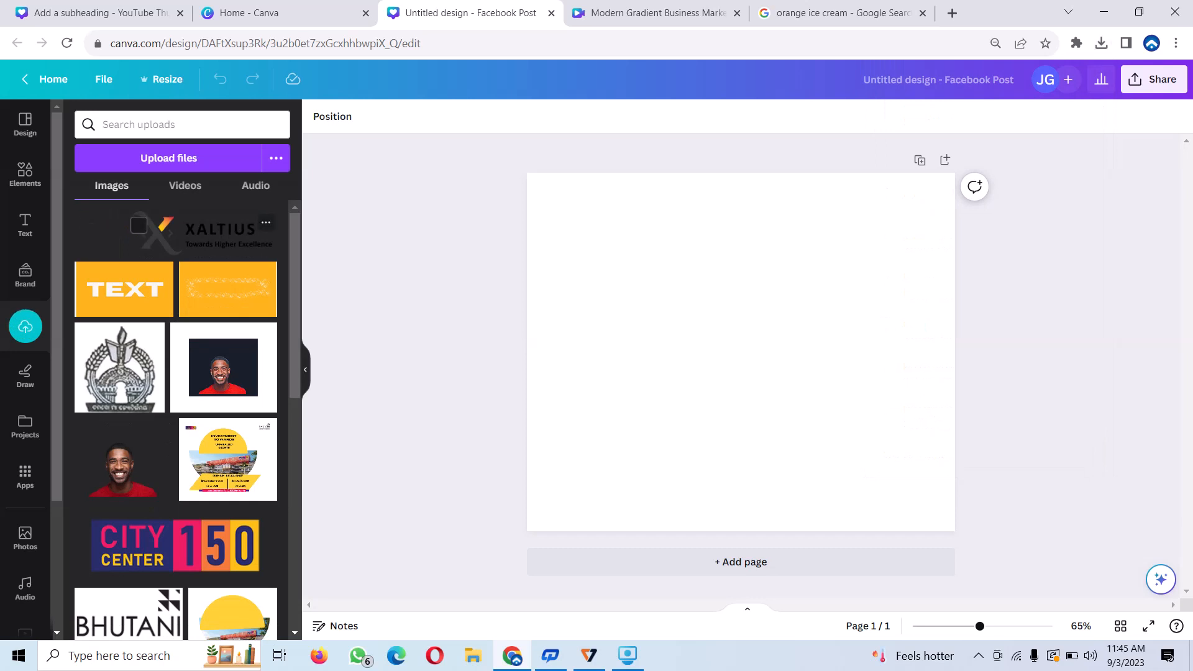
Place the uploaded XALTIUS logo on the page and shrink it to a small logo near the page's upper edge
click(89, 225)
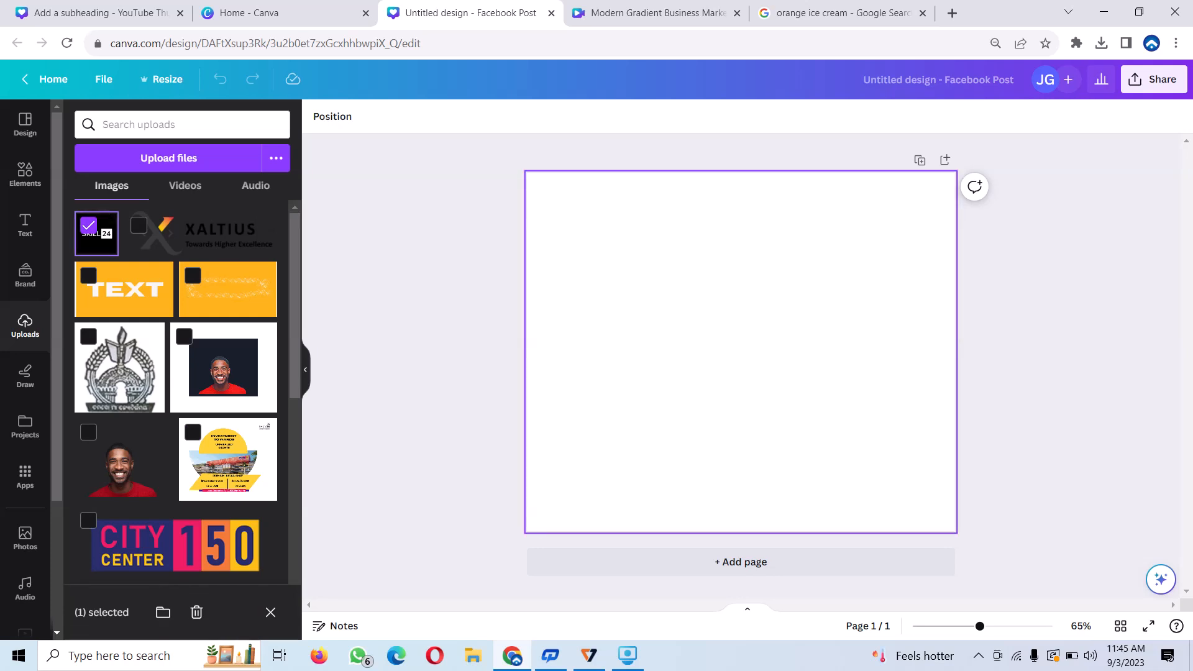
click(88, 224)
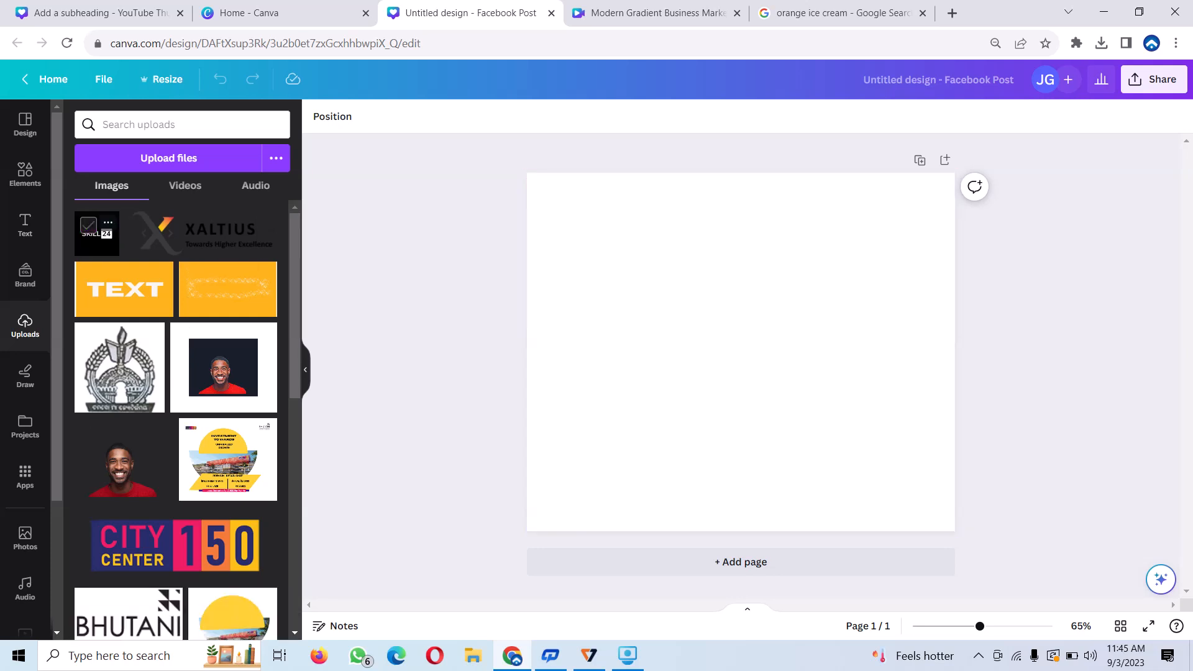
click(199, 233)
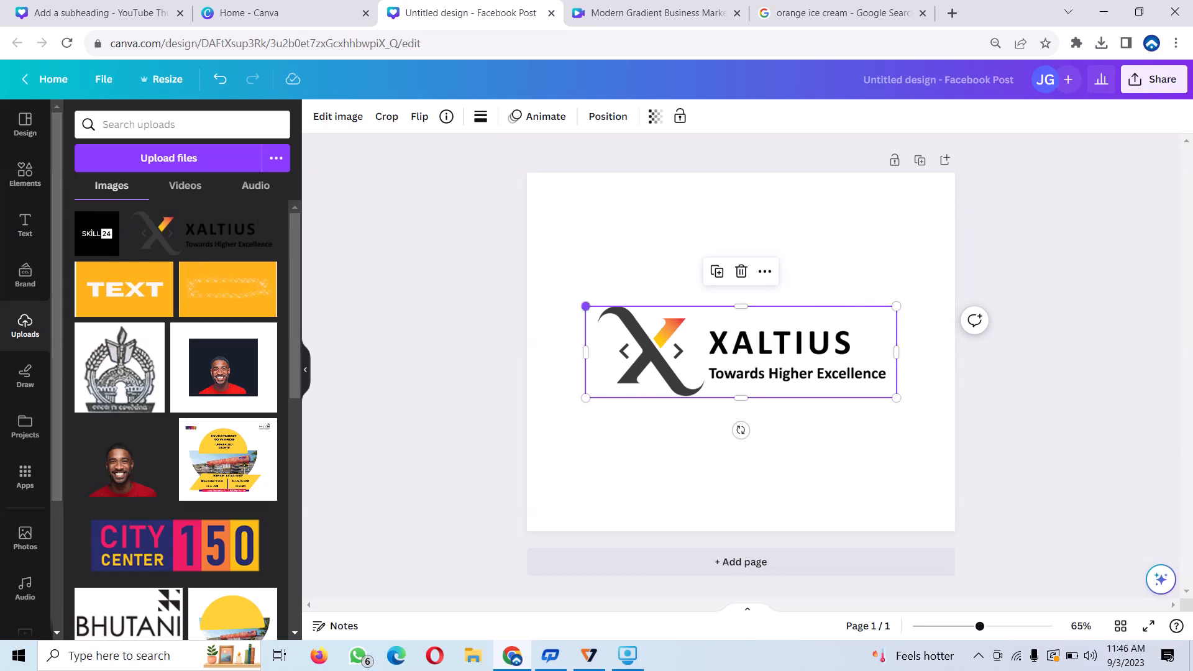
drag(586, 305, 796, 220)
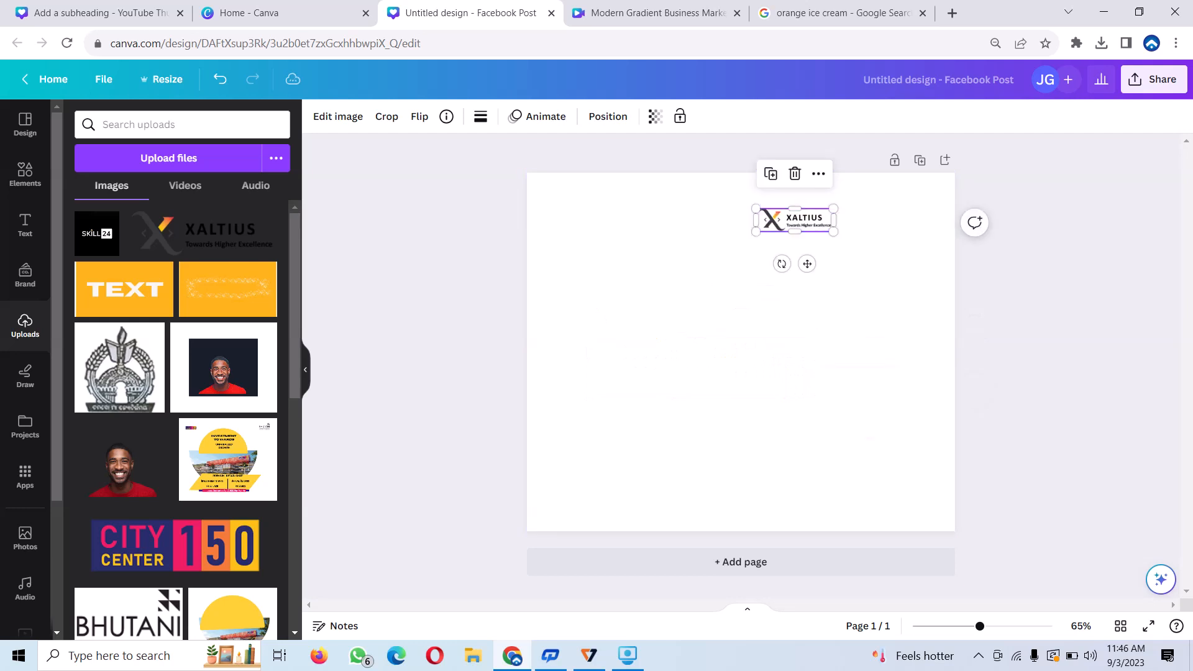
Add the uploaded SKILL 24 logo to the page and scale it down to less than half its size
click(88, 225)
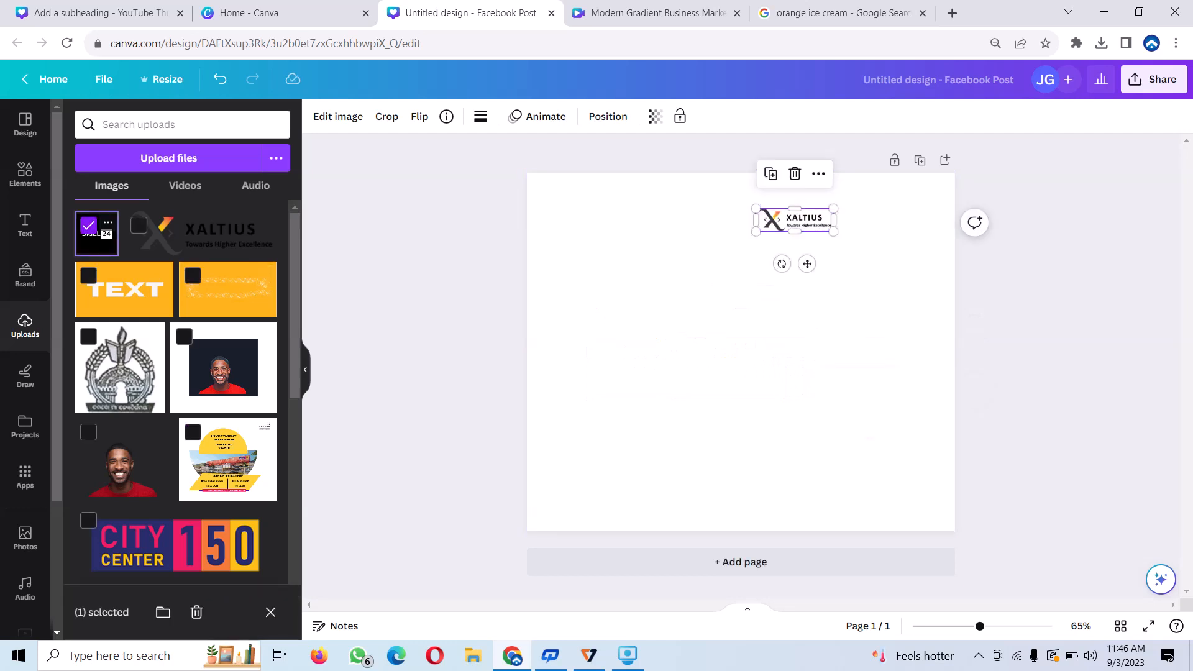
click(88, 225)
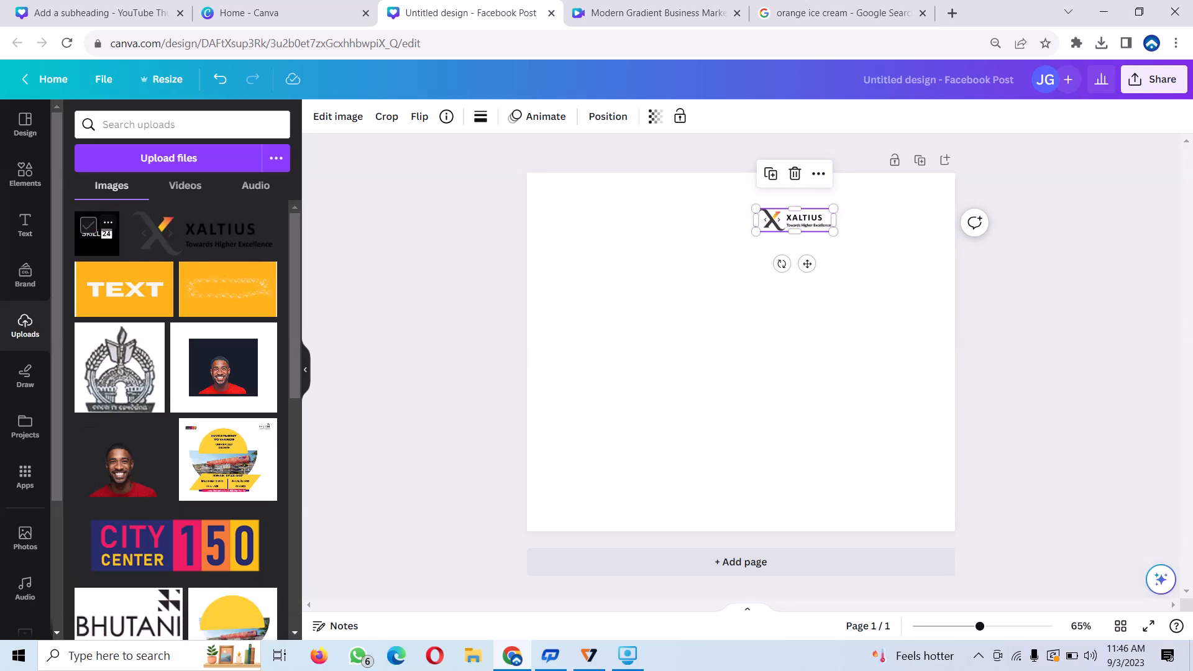
click(97, 239)
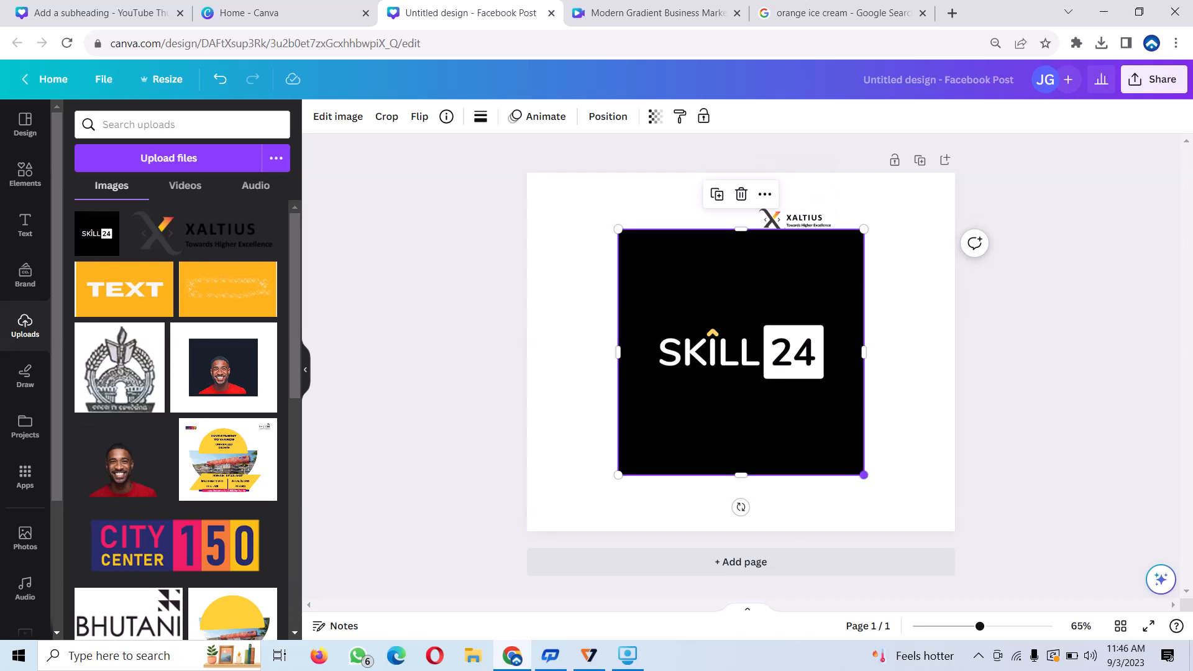
drag(864, 475, 721, 332)
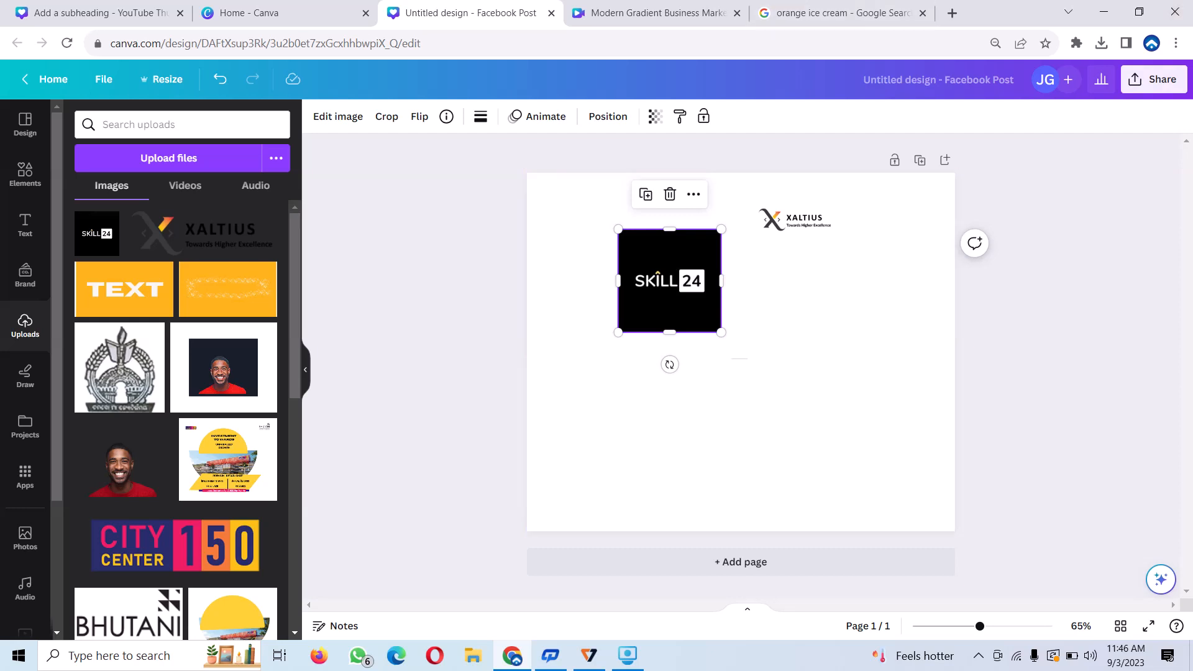
Crop the black margins around the SKILL 24 logo and place it beside the XALTIUS logo in the same row
drag(669, 229, 669, 259)
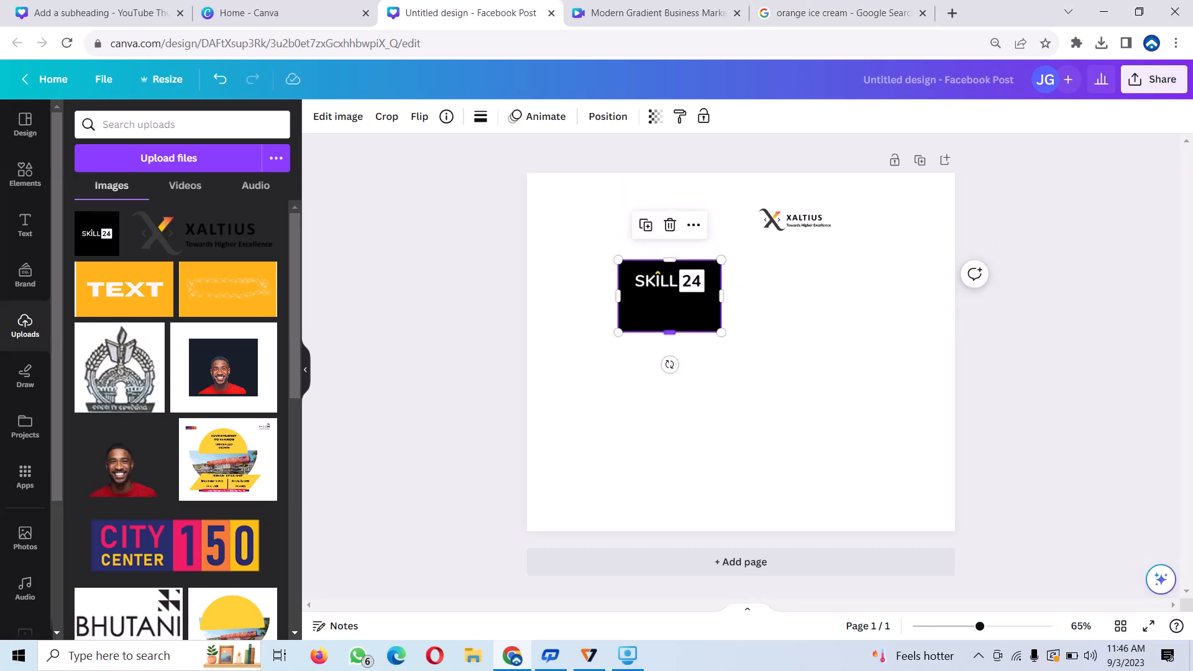
drag(669, 333, 722, 302)
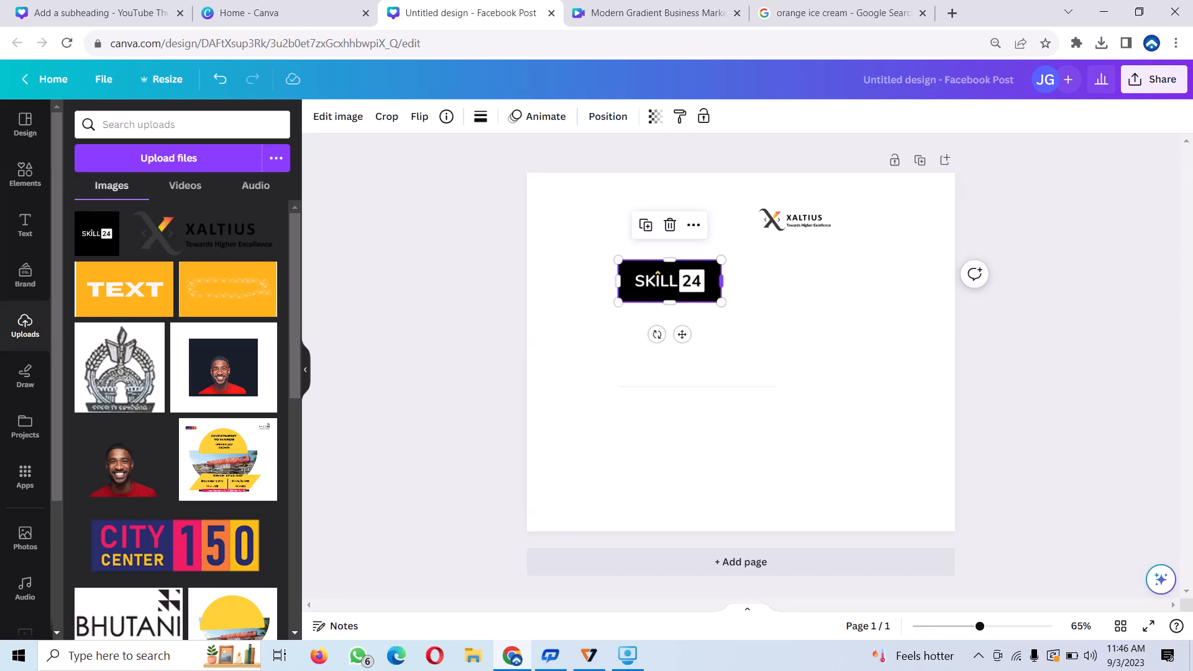
drag(721, 281, 711, 280)
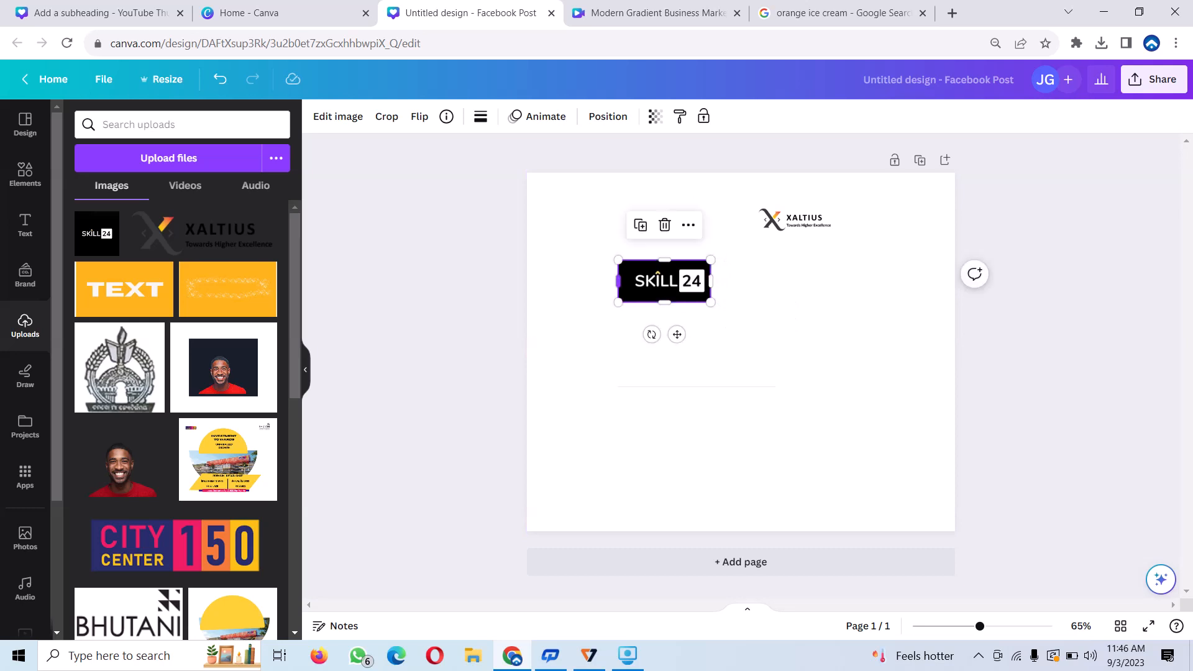
drag(619, 281, 656, 274)
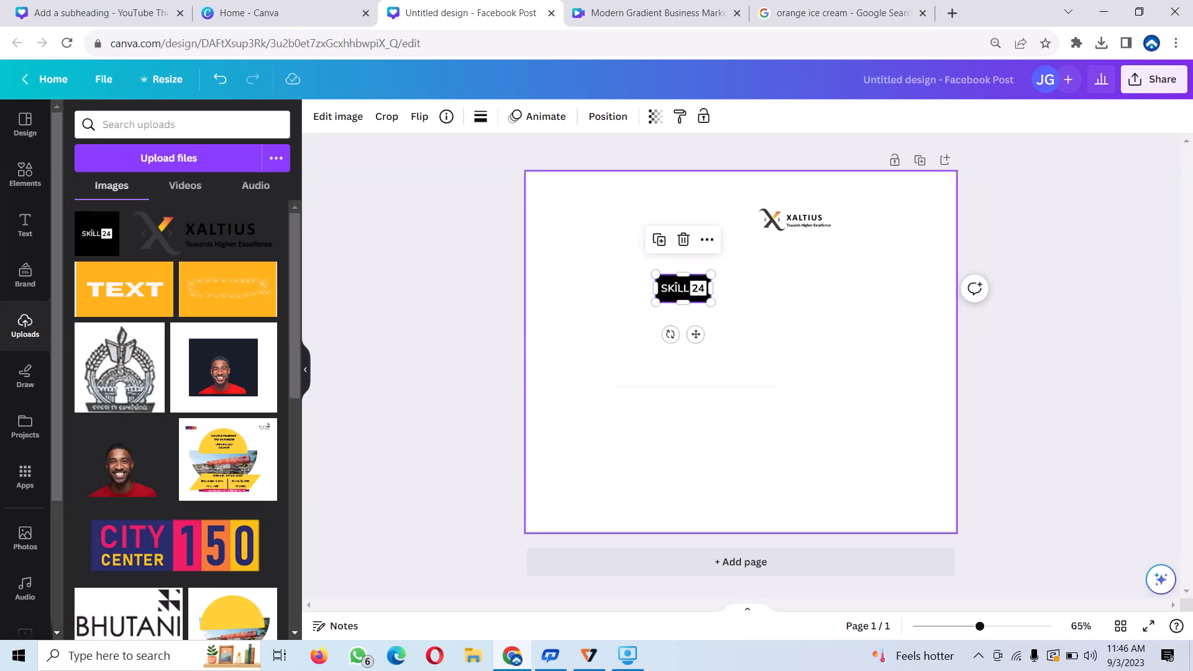
drag(695, 334, 709, 266)
click(671, 298)
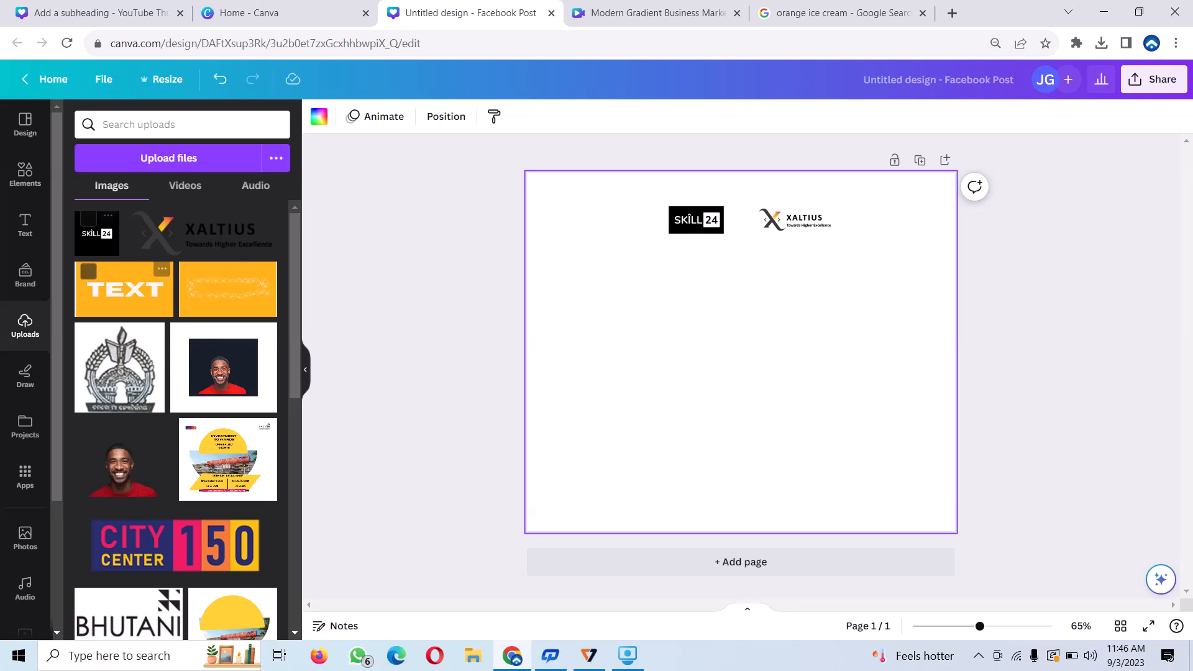
Add a square shape and move it into the page's lower-left corner
click(25, 174)
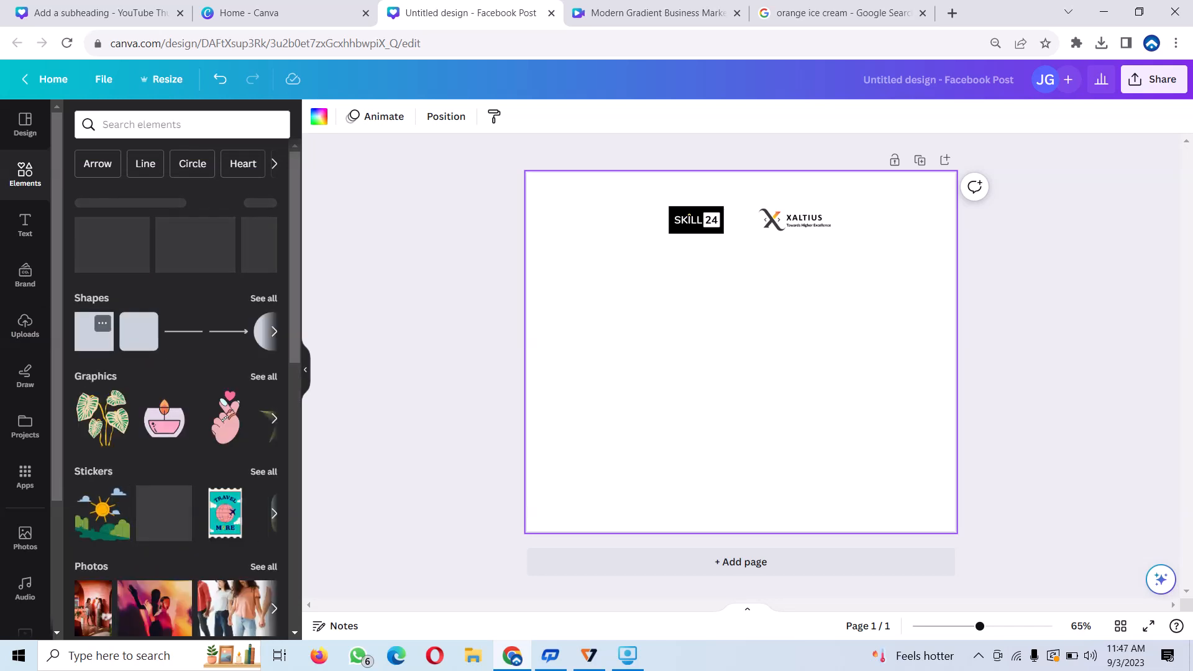
click(93, 335)
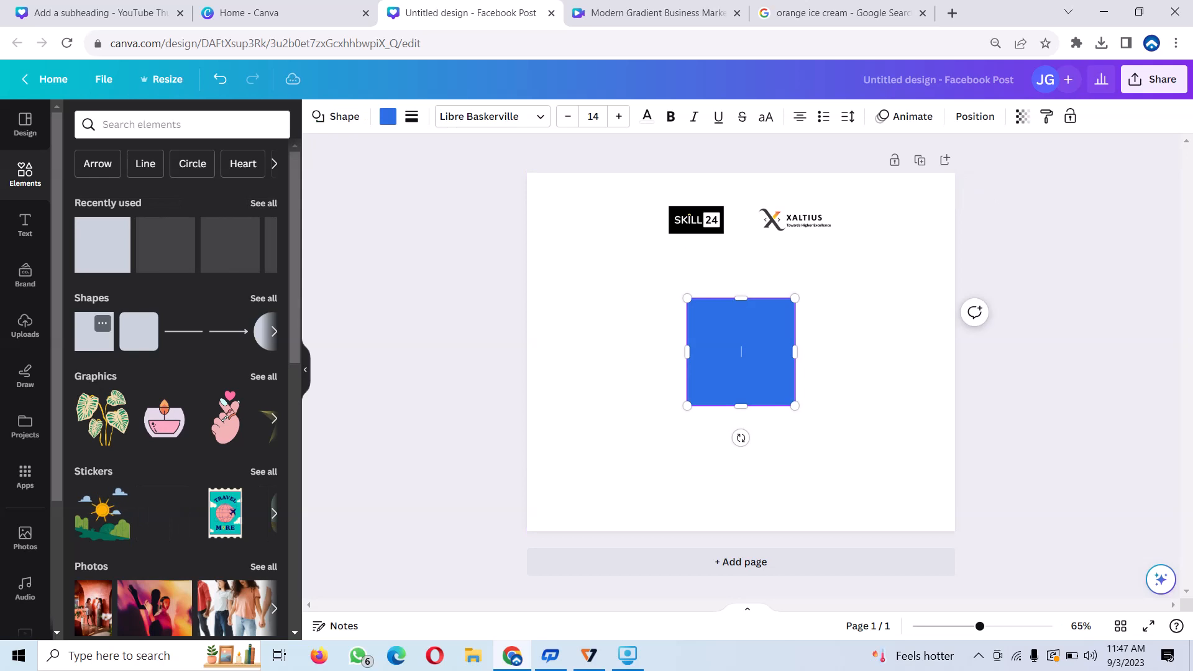
click(740, 435)
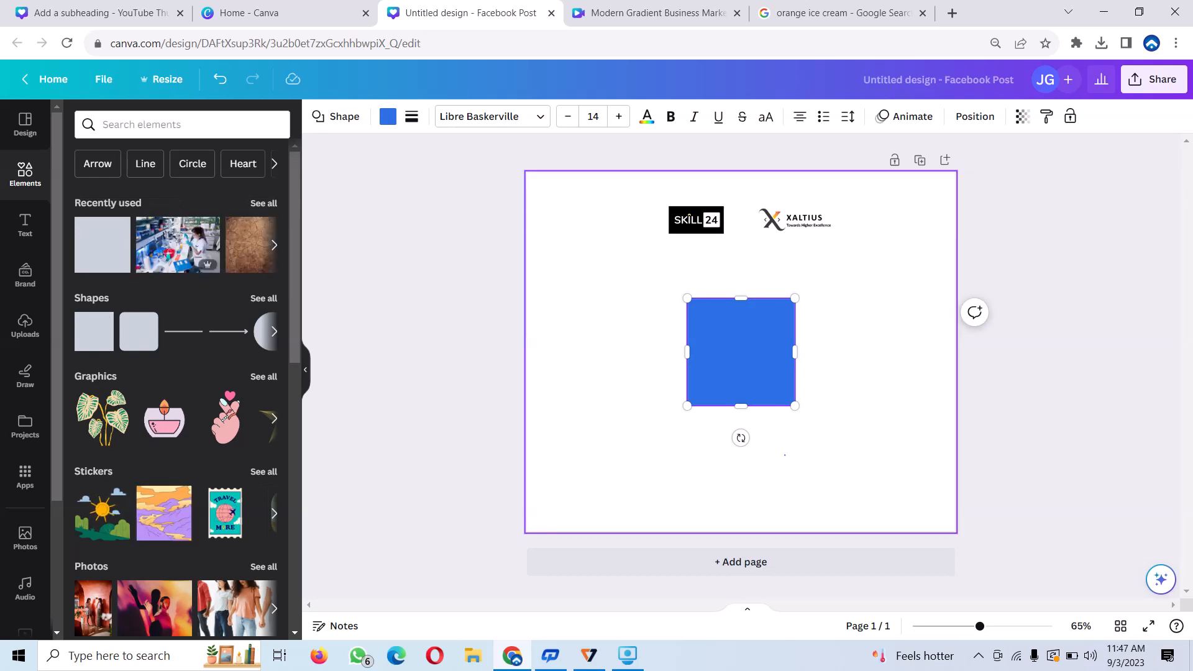
drag(740, 352, 581, 477)
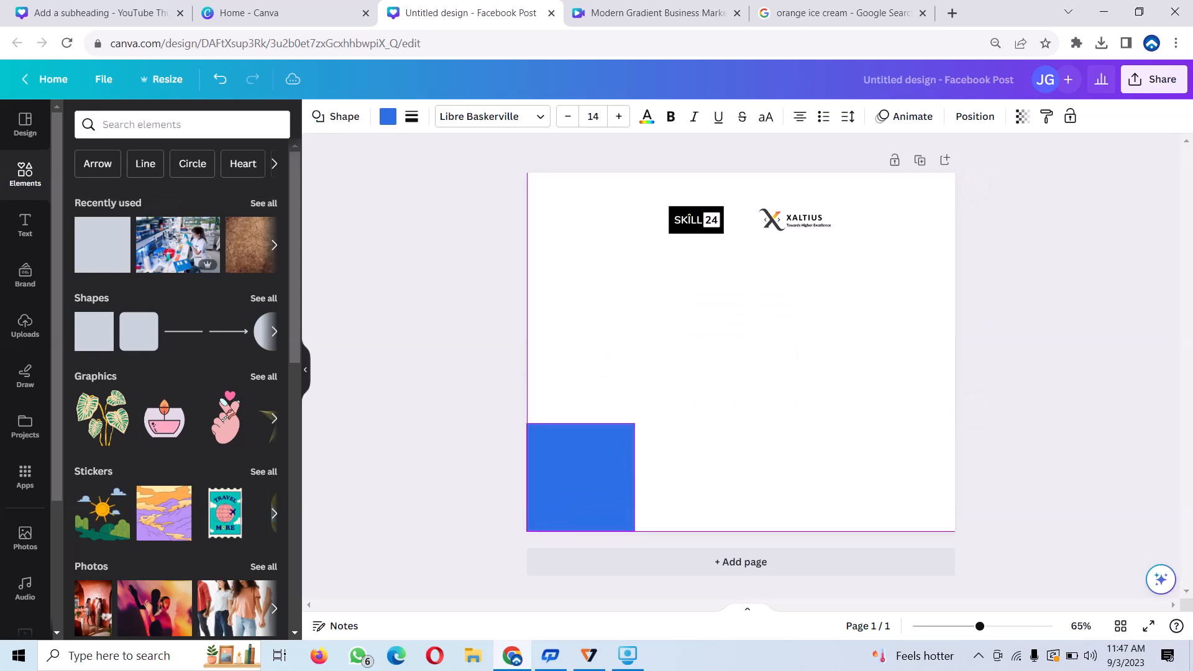
Stretch the square to cover the full page width below the logos and fill it with the DigiSkill Palette's dark blue
drag(634, 424, 1059, 247)
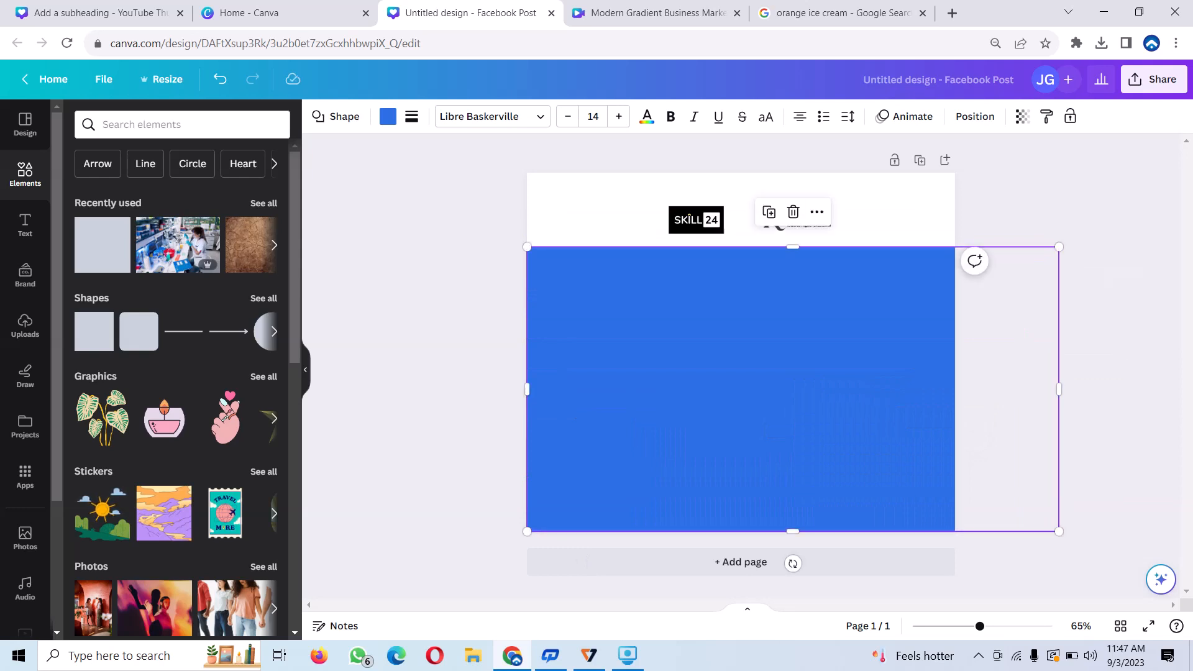
drag(1059, 389, 955, 389)
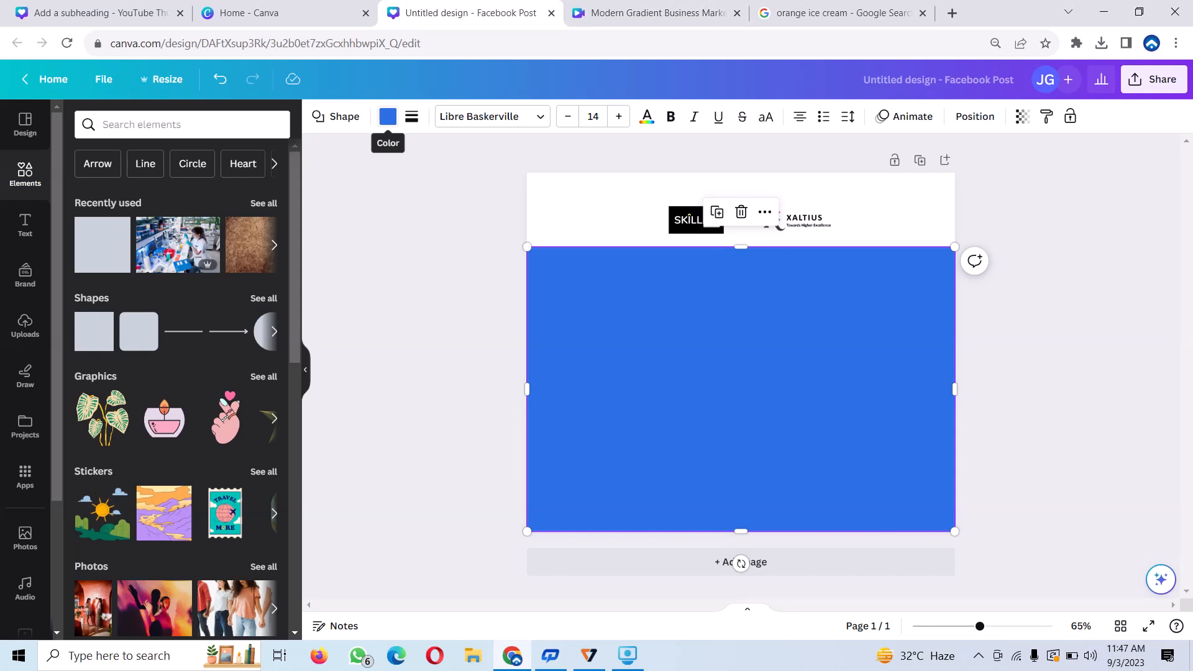
click(388, 117)
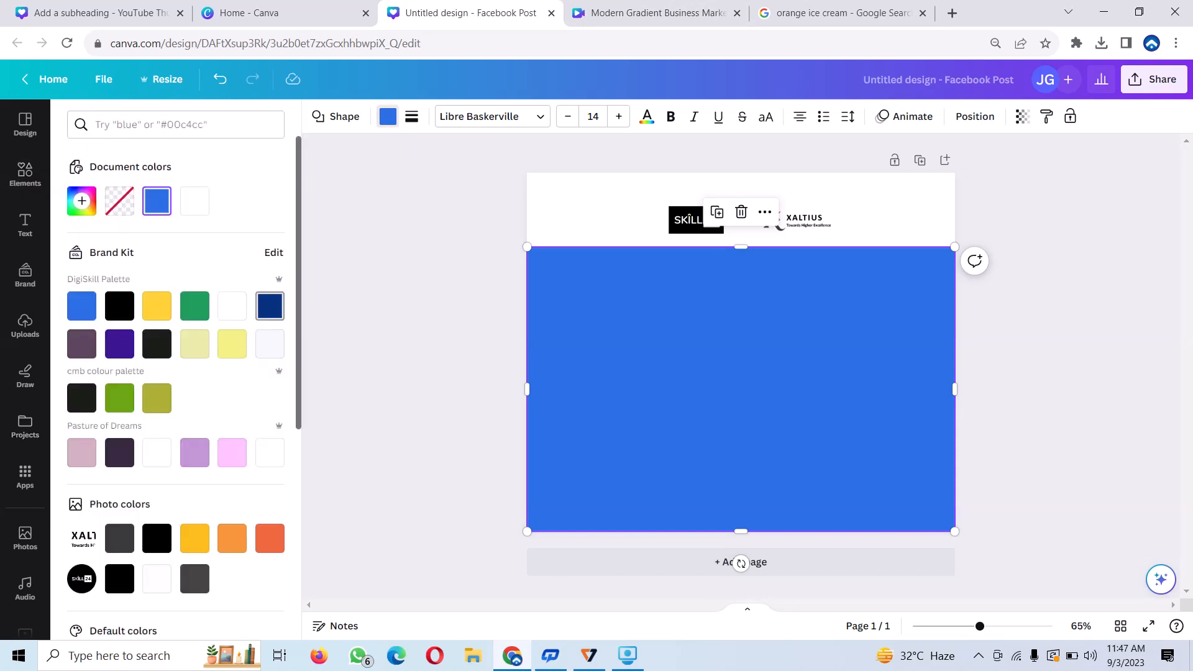
click(269, 305)
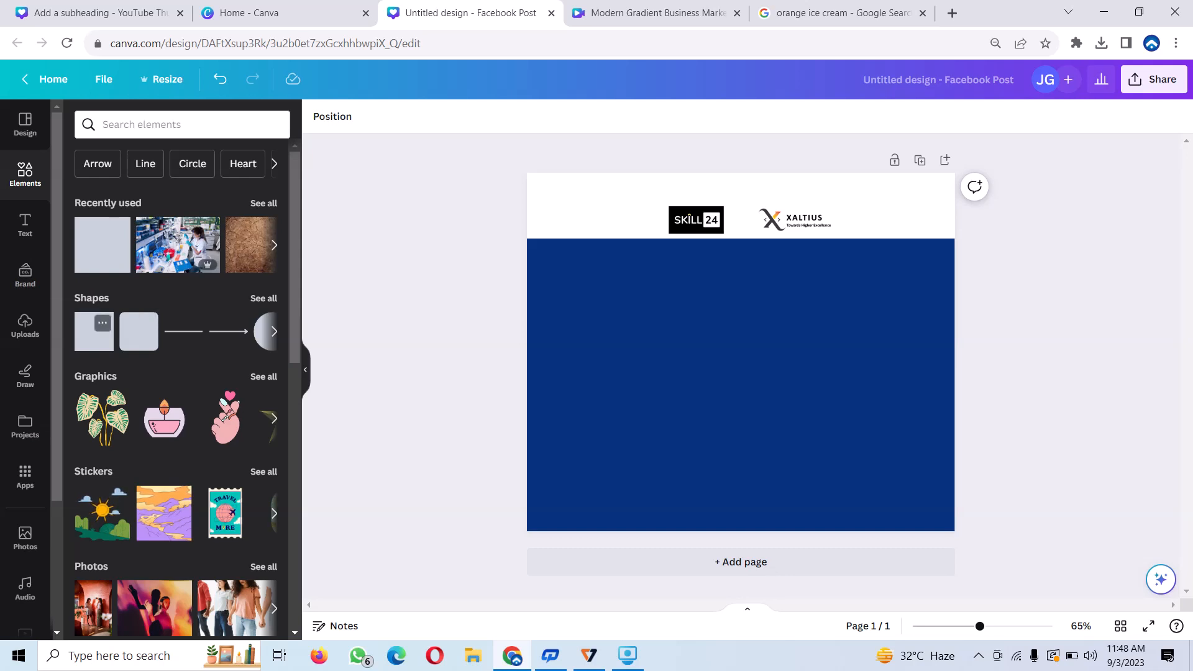
Add a heading with a widened text box on the blue area, reading "Become a software Engineer"
click(25, 225)
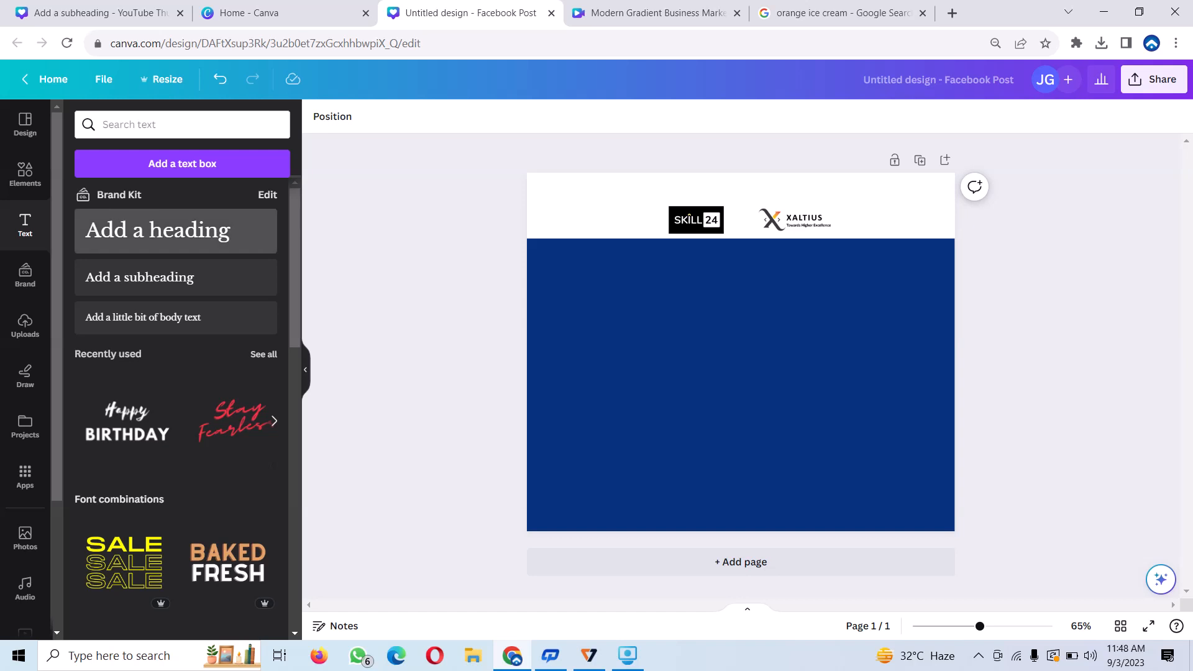
click(158, 231)
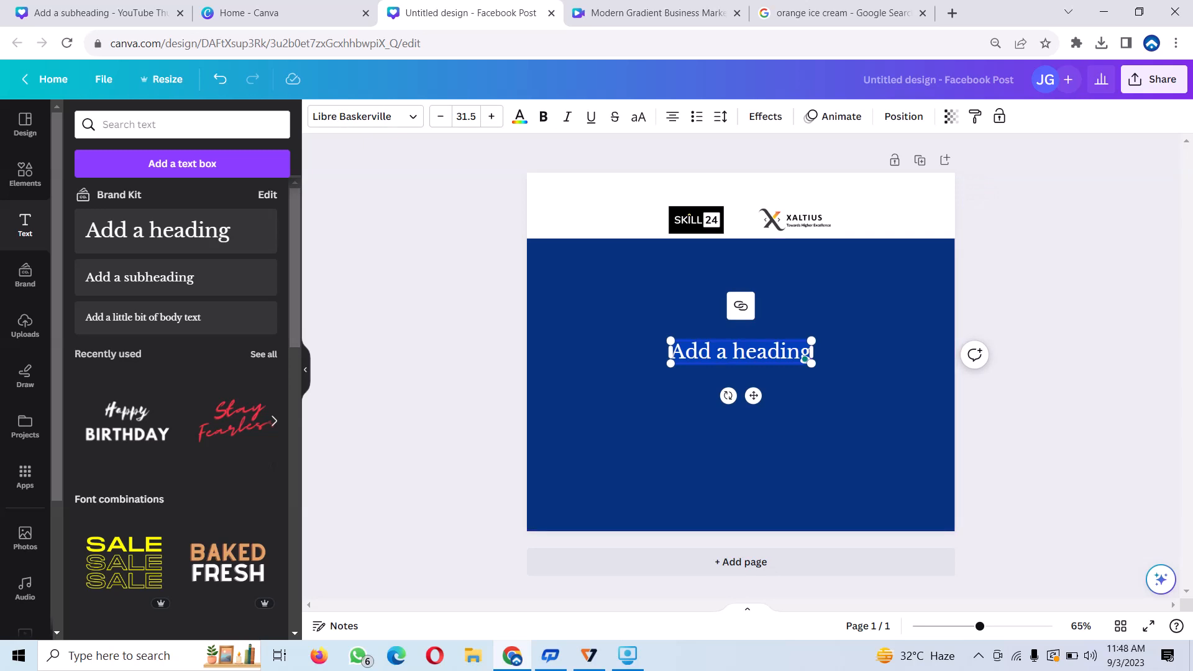
drag(811, 352, 906, 352)
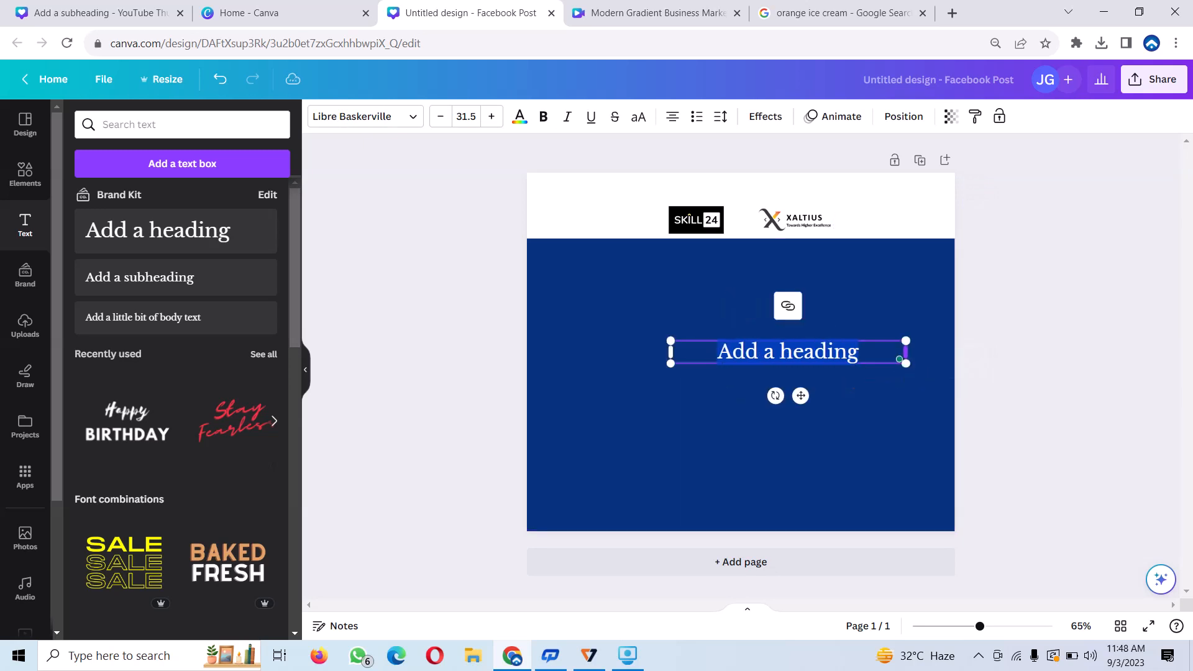
click(913, 363)
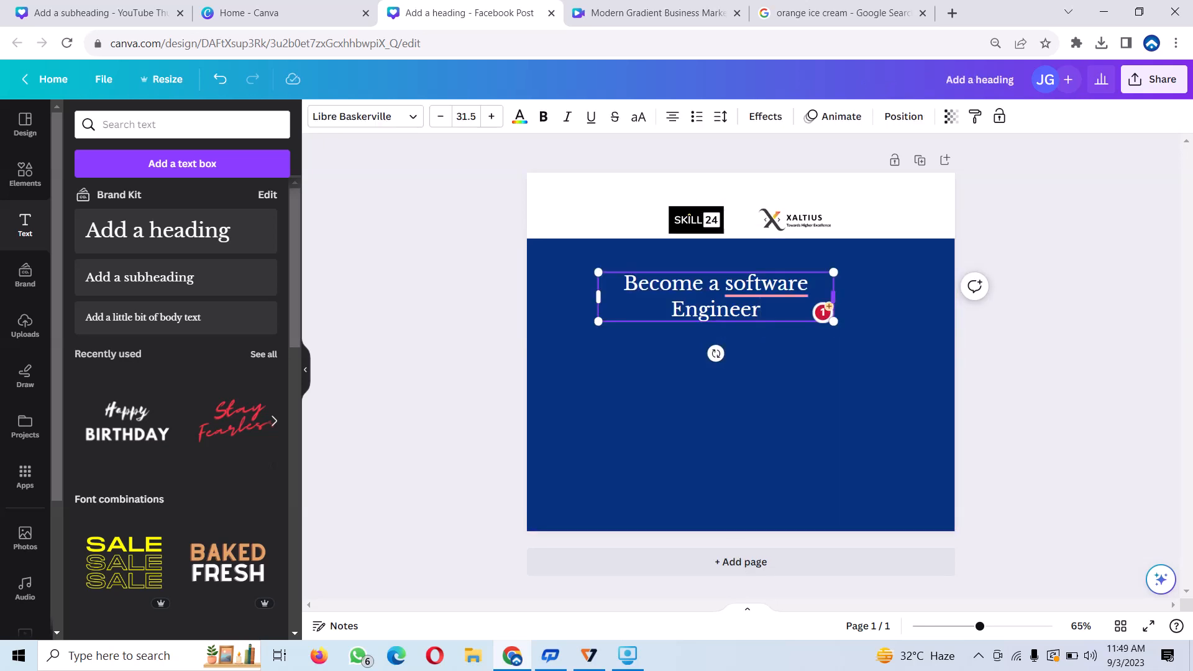
Fit the heading on one line at font size 22.5 and place it centred at the blue area's upper edge
drag(833, 296, 919, 289)
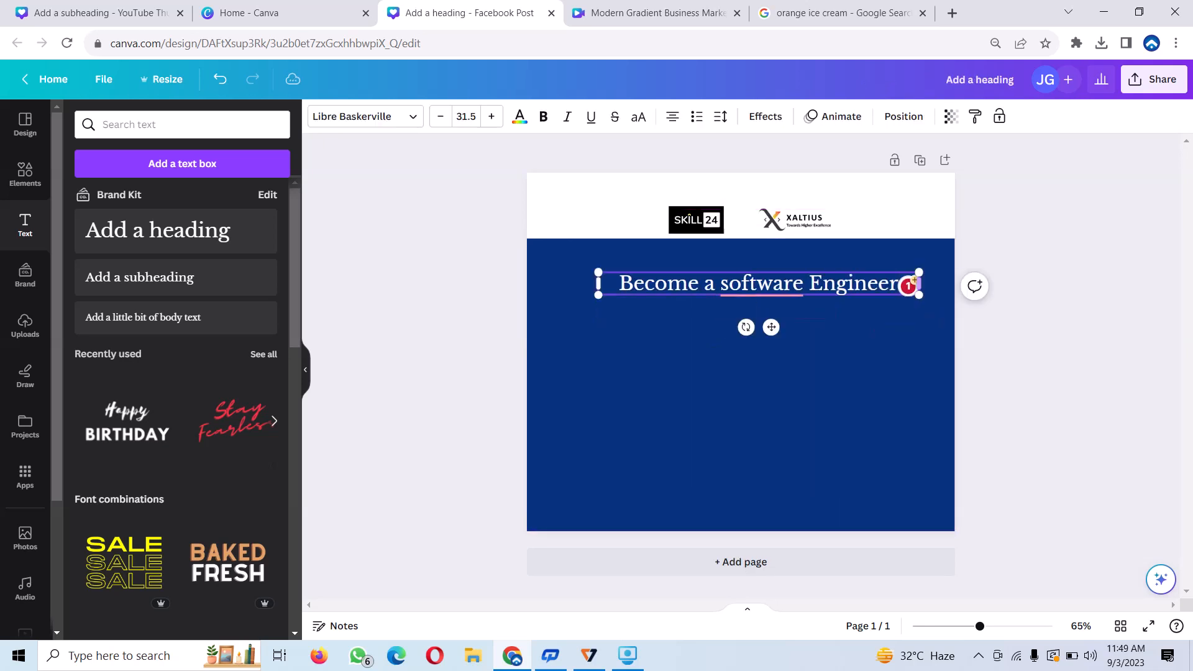
click(894, 329)
drag(758, 284, 729, 262)
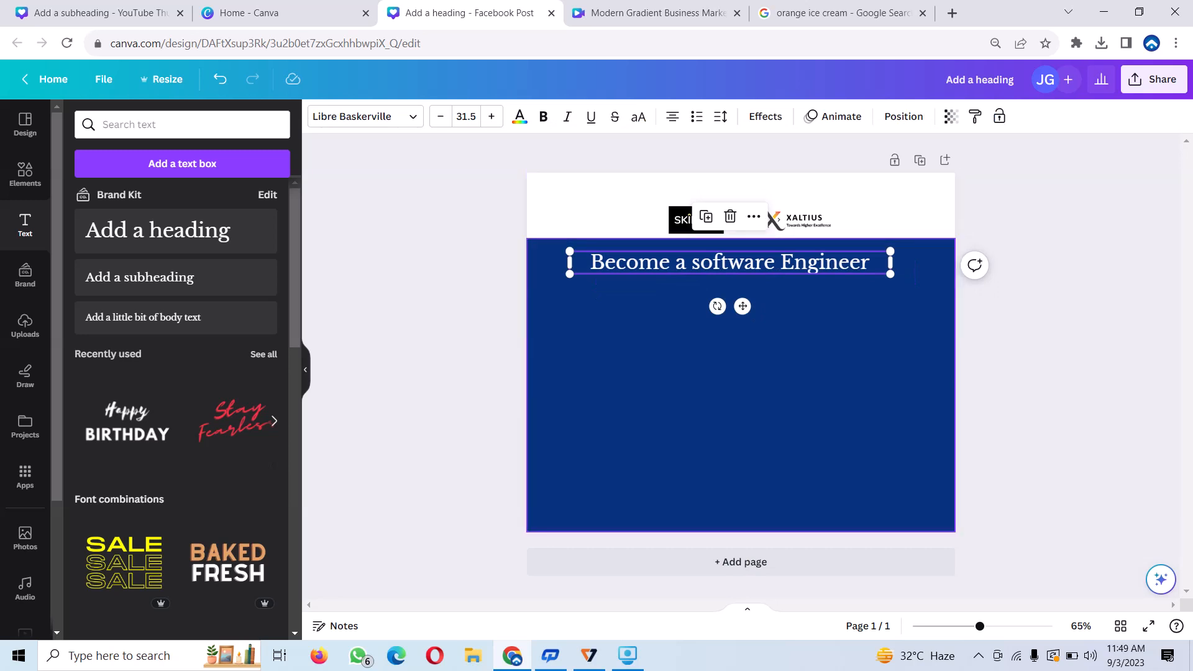
drag(569, 251, 661, 257)
drag(788, 305, 731, 295)
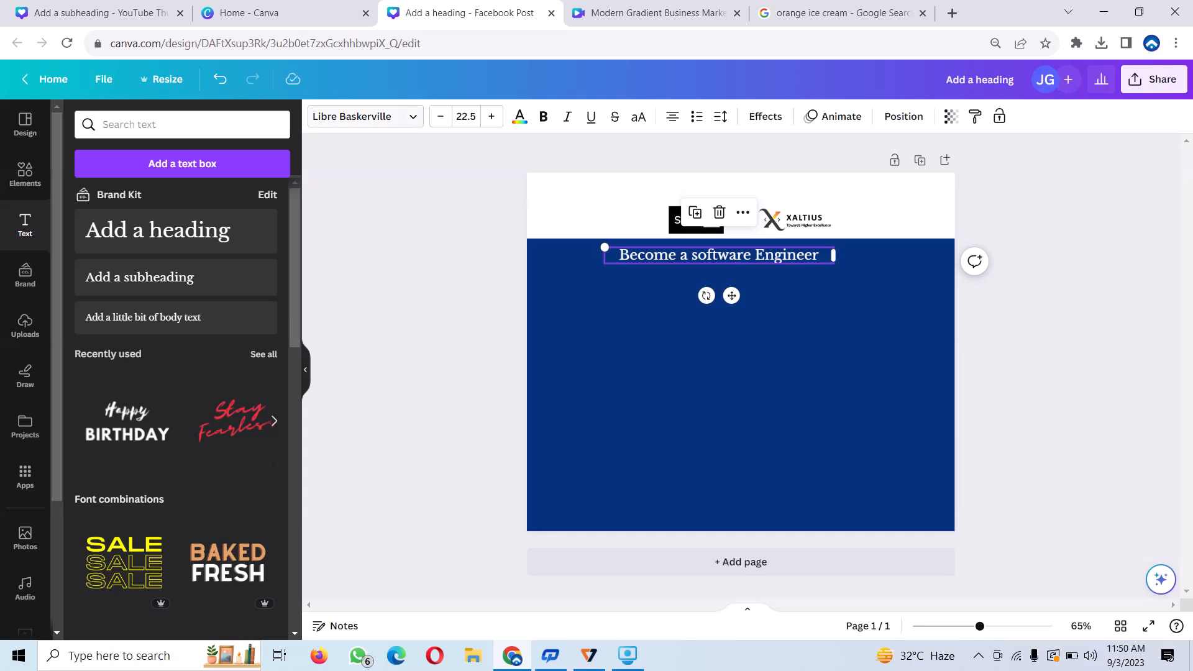
Change the heading's font to League Spartan and duplicate the heading
click(404, 116)
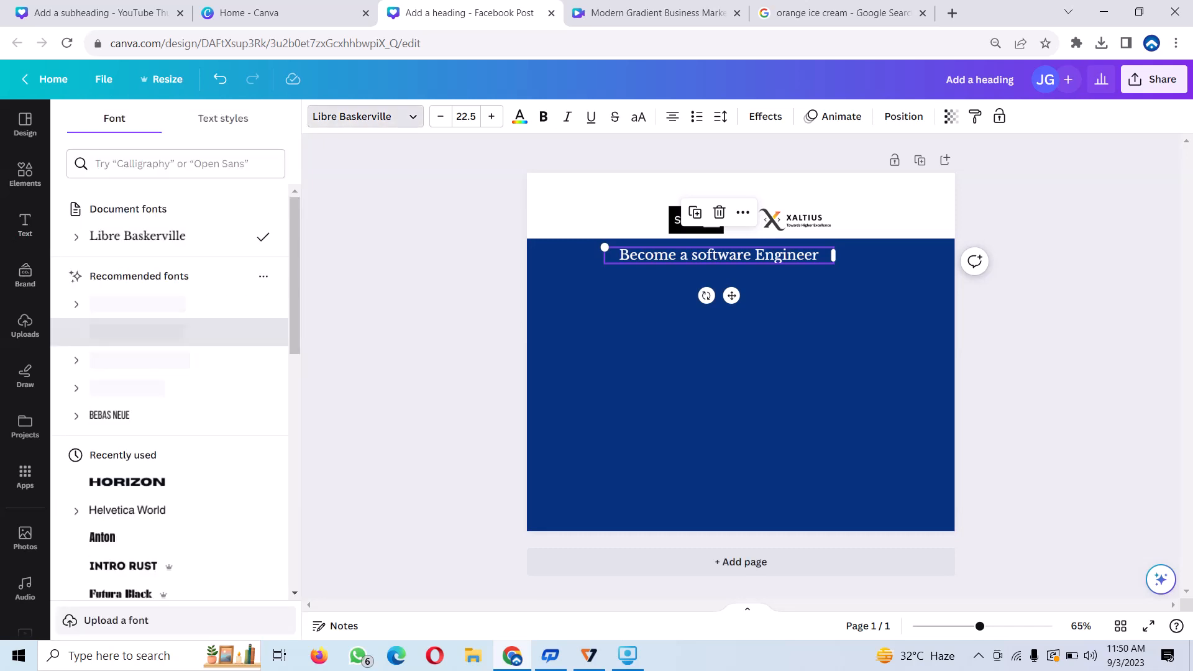
click(136, 330)
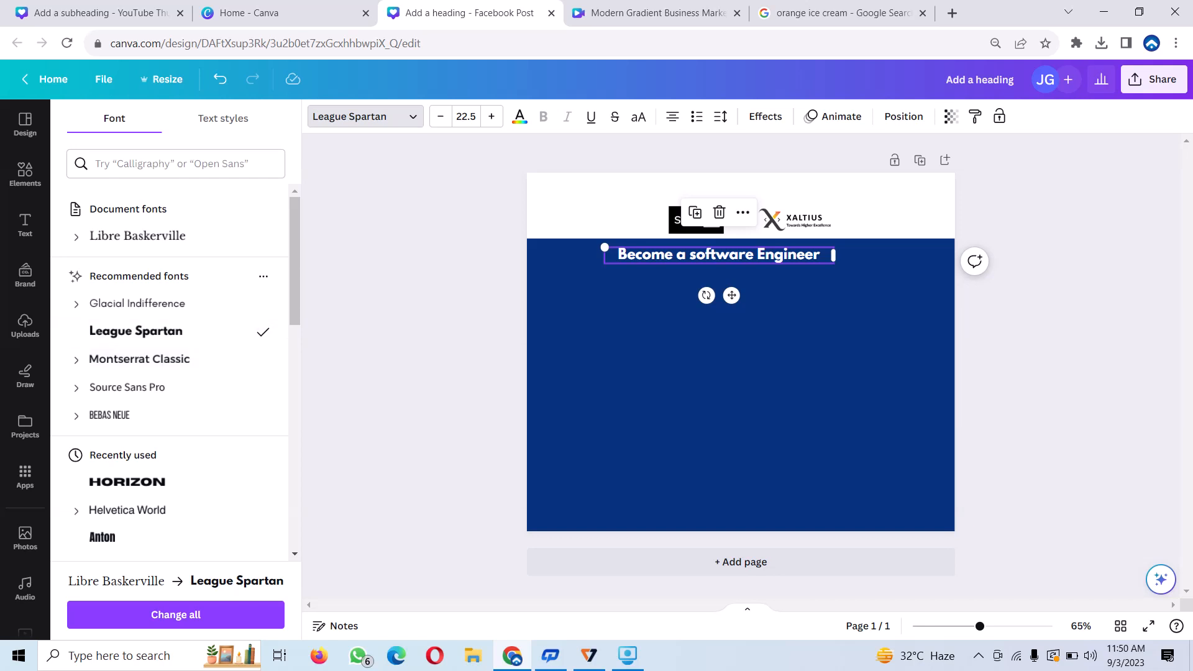
click(711, 297)
click(719, 255)
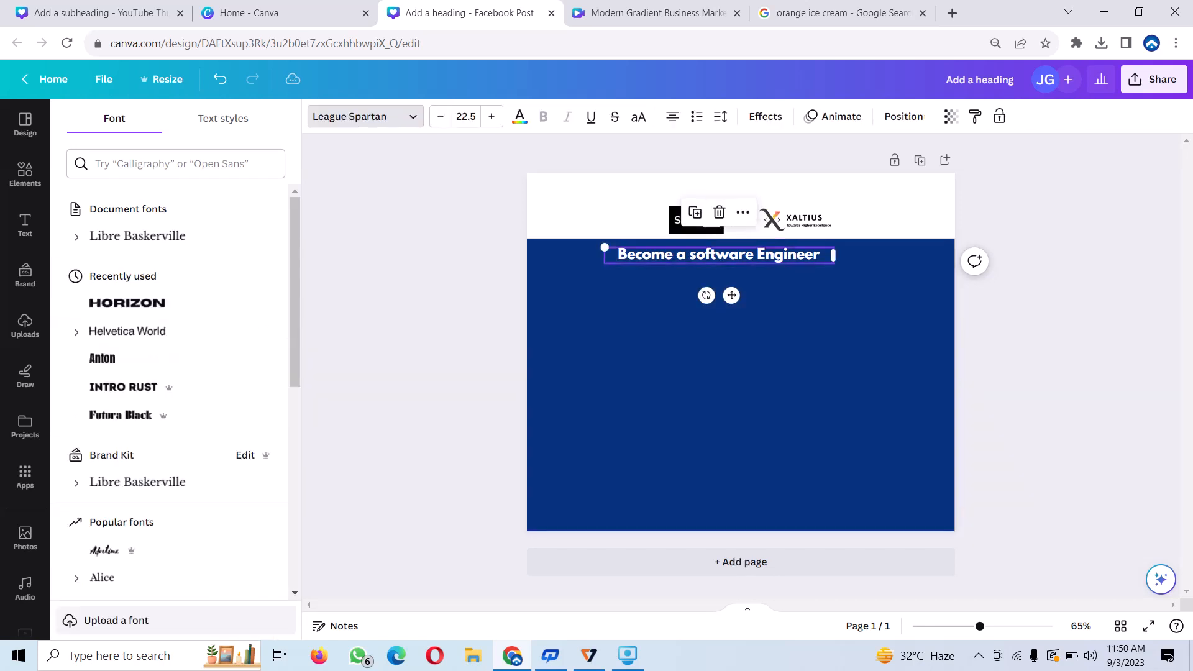
click(695, 214)
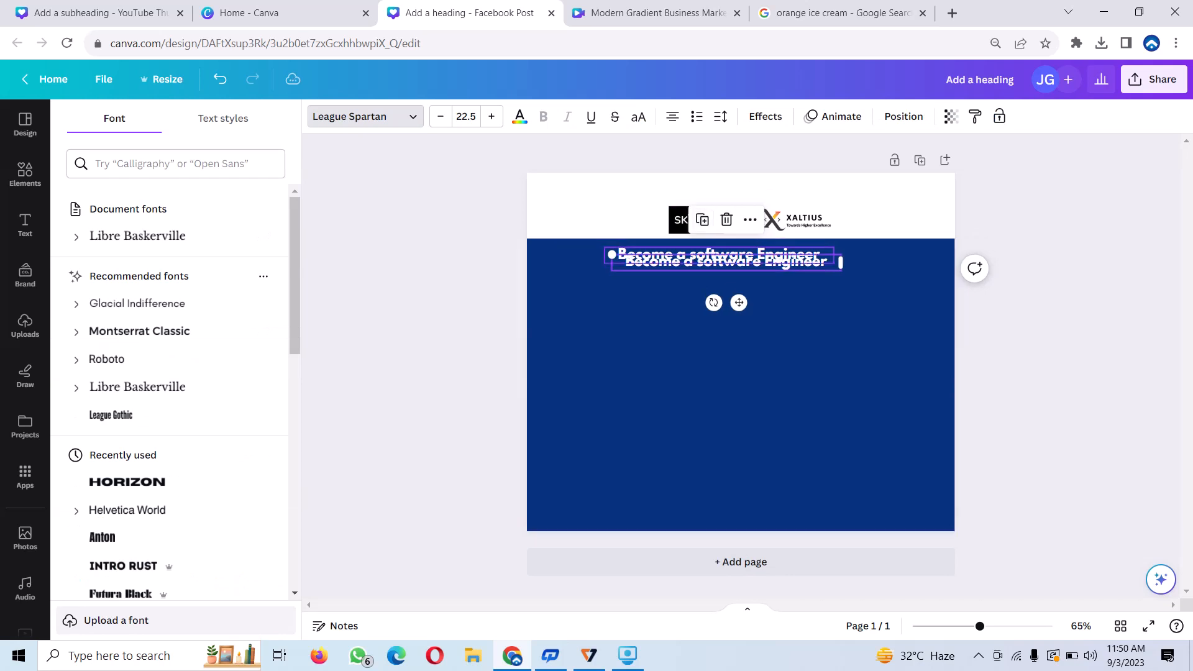
Place the duplicate heading below the original, reading "With out Quitting your Job .", and set its font to Montserrat Classic
drag(831, 261, 829, 286)
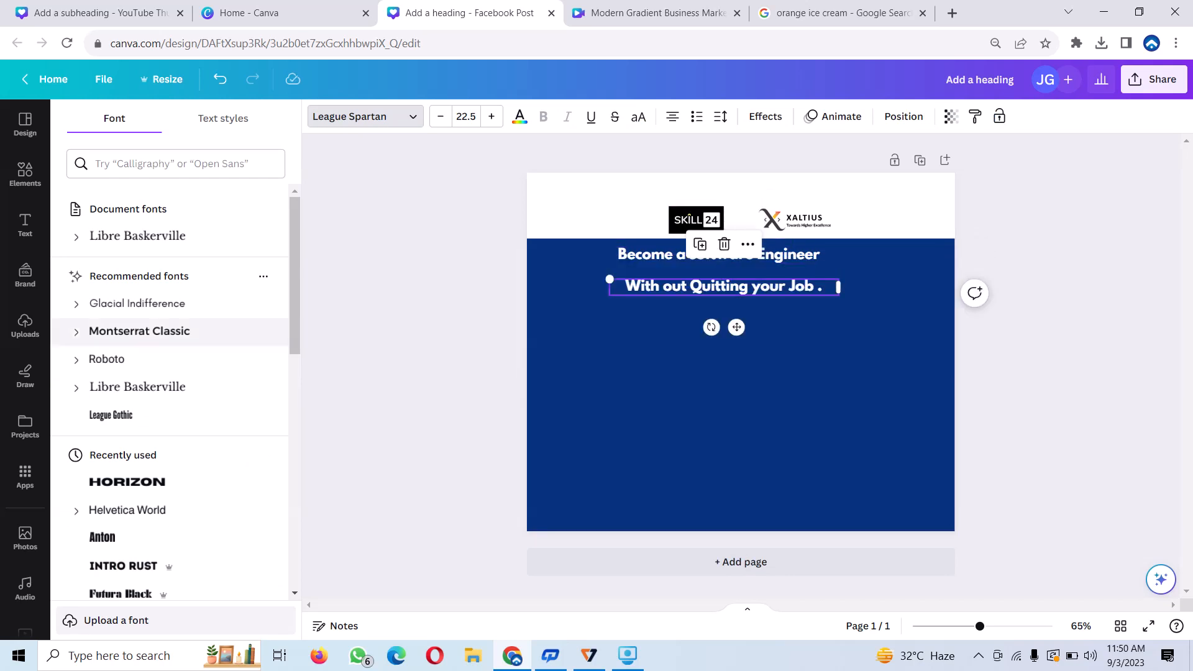
click(155, 331)
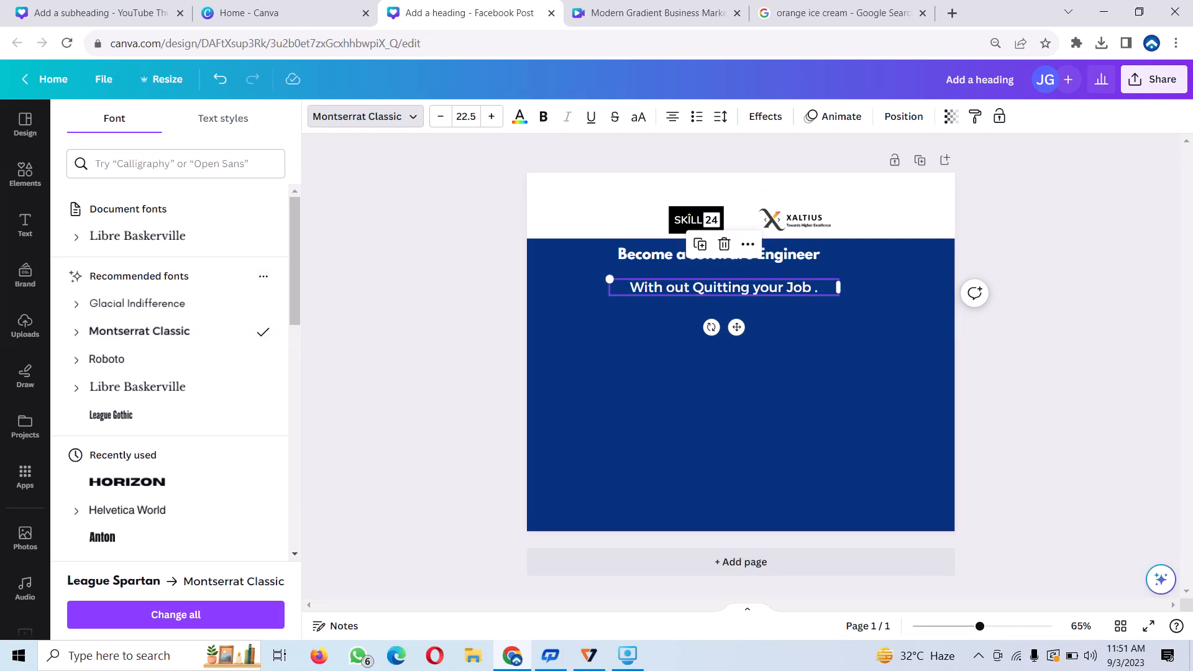
Colour the words "With out Quitting your Job" in the second line with the DigiSkill Palette's yellow
click(630, 287)
drag(630, 287, 751, 287)
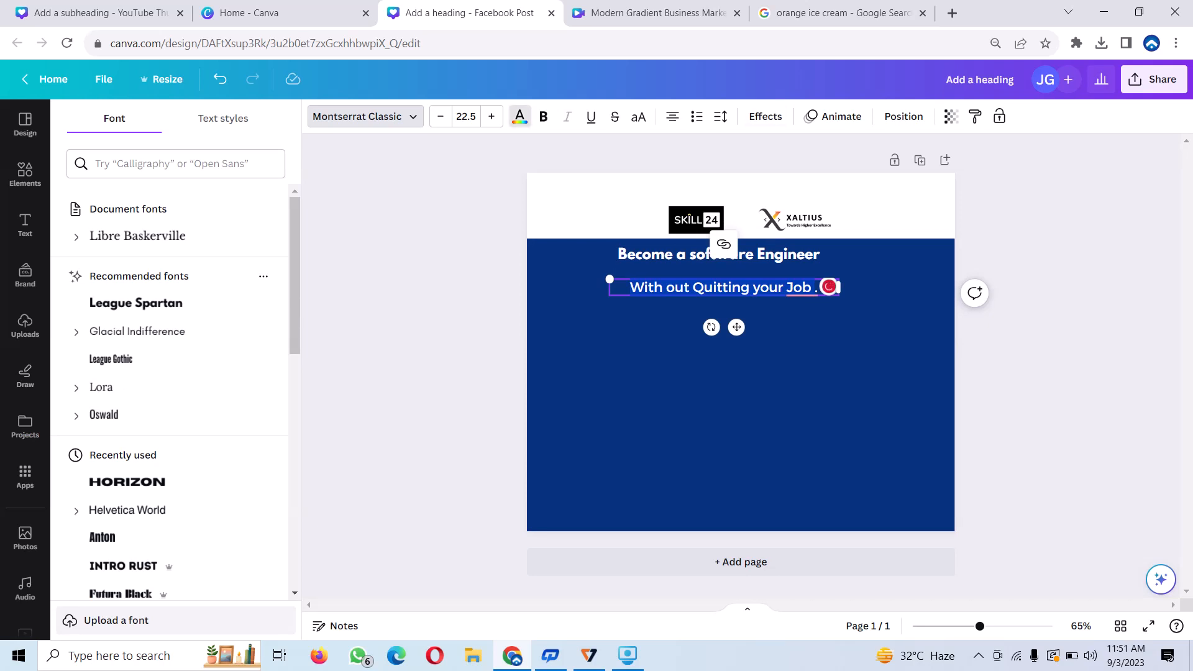
click(519, 116)
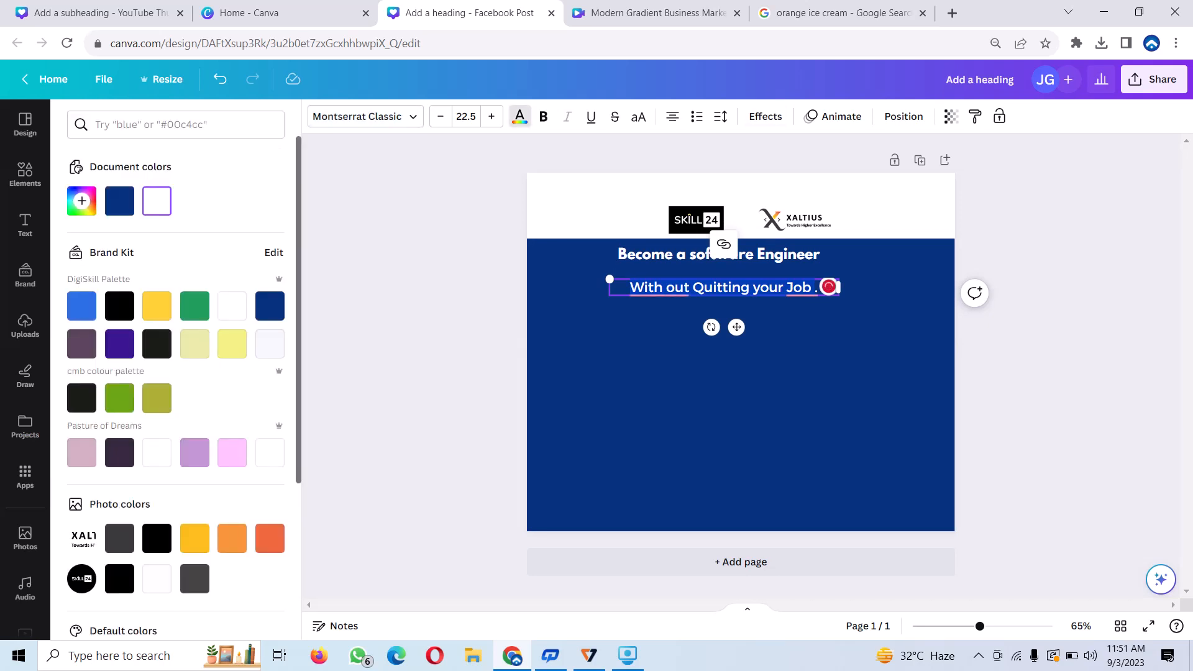
click(157, 306)
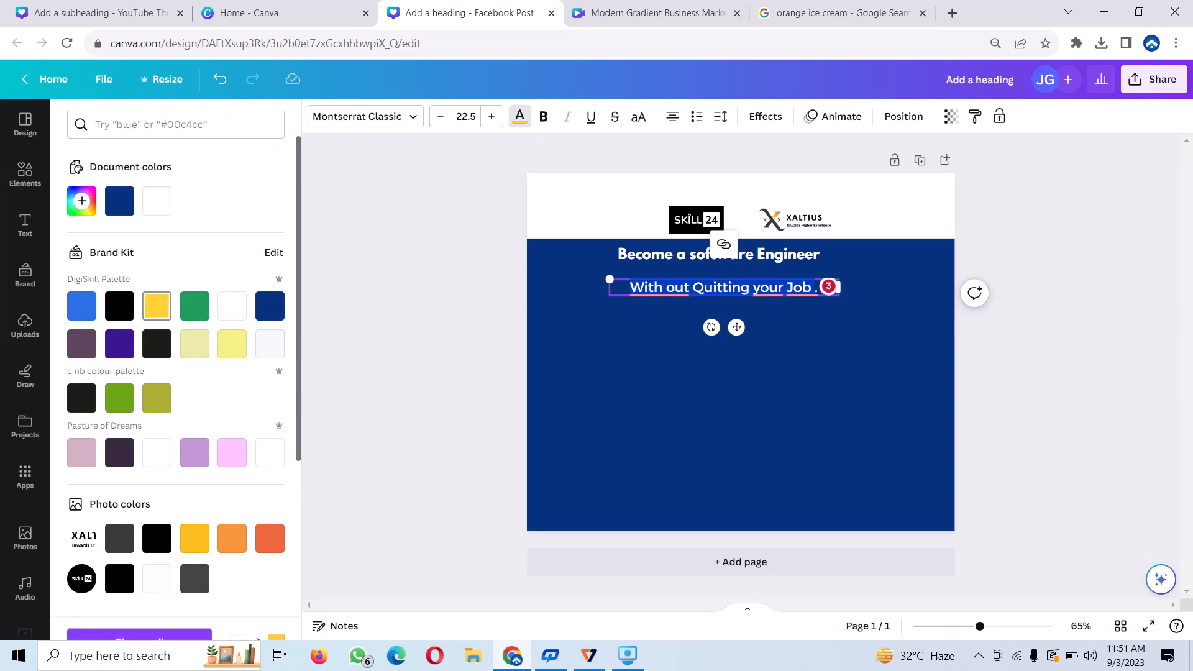
click(741, 404)
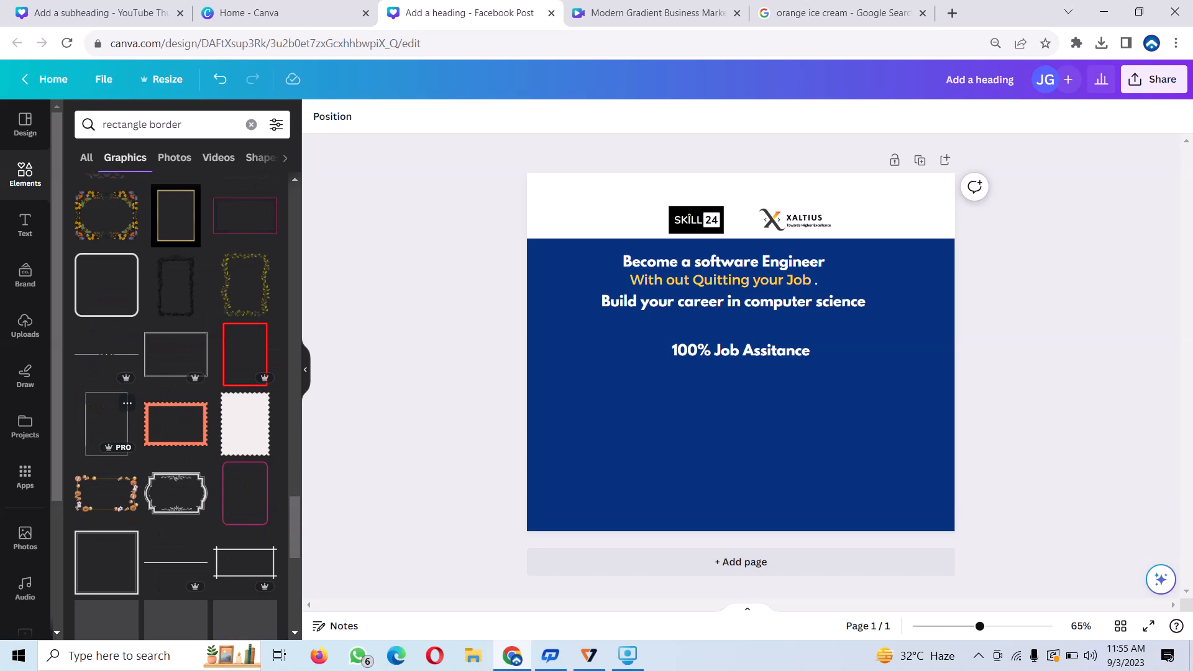
Look through the "rectangle border" graphics for a frame to use in the design
scroll(106, 423, down, 2)
scroll(105, 422, down, 2)
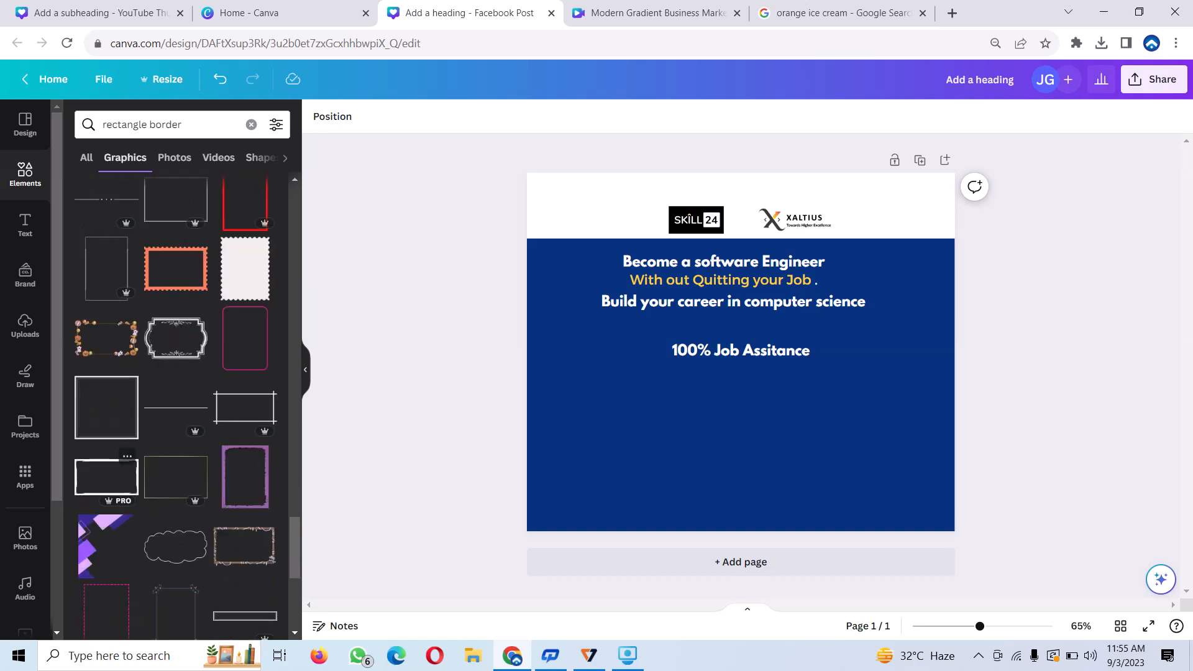